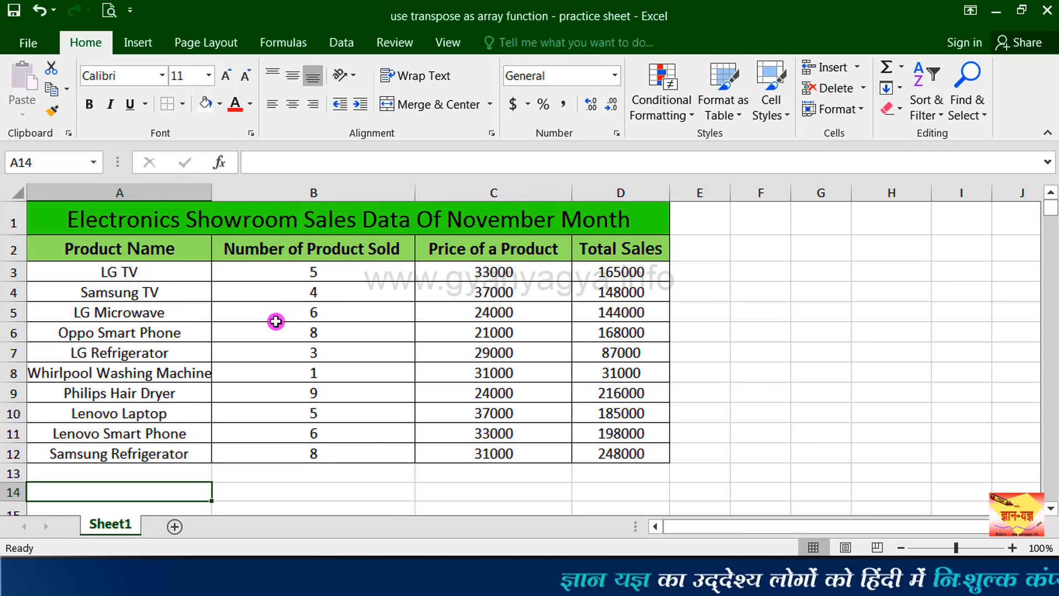
- Copy the sales table A1:D12 and paste it transposed at A14 with Paste Special
{"action": "left_click_drag", "start_coordinate": [69, 215], "coordinate": [212, 445]}
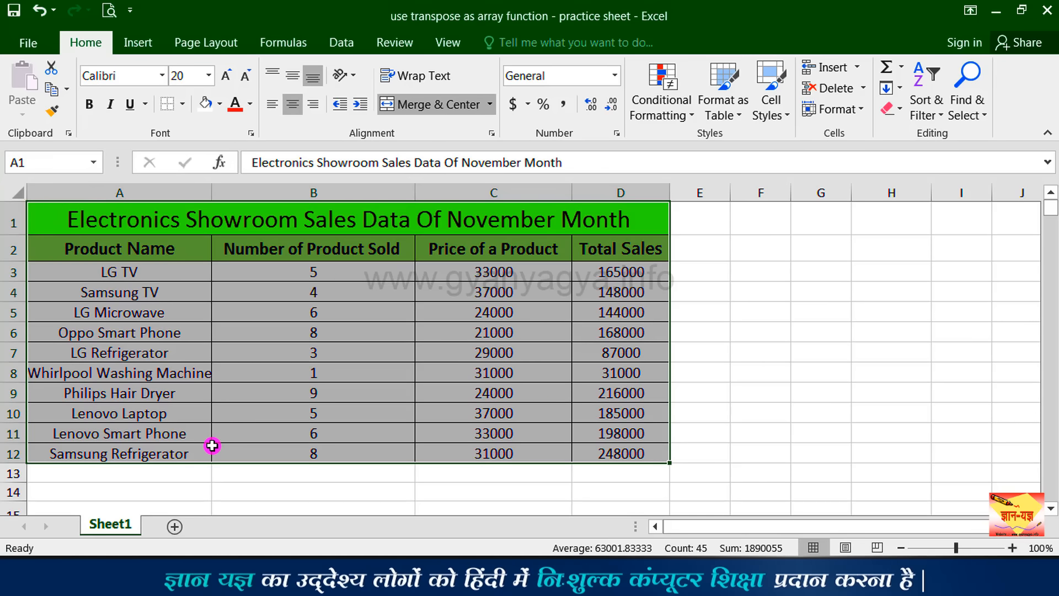
{"action": "key", "text": "ctrl+c"}
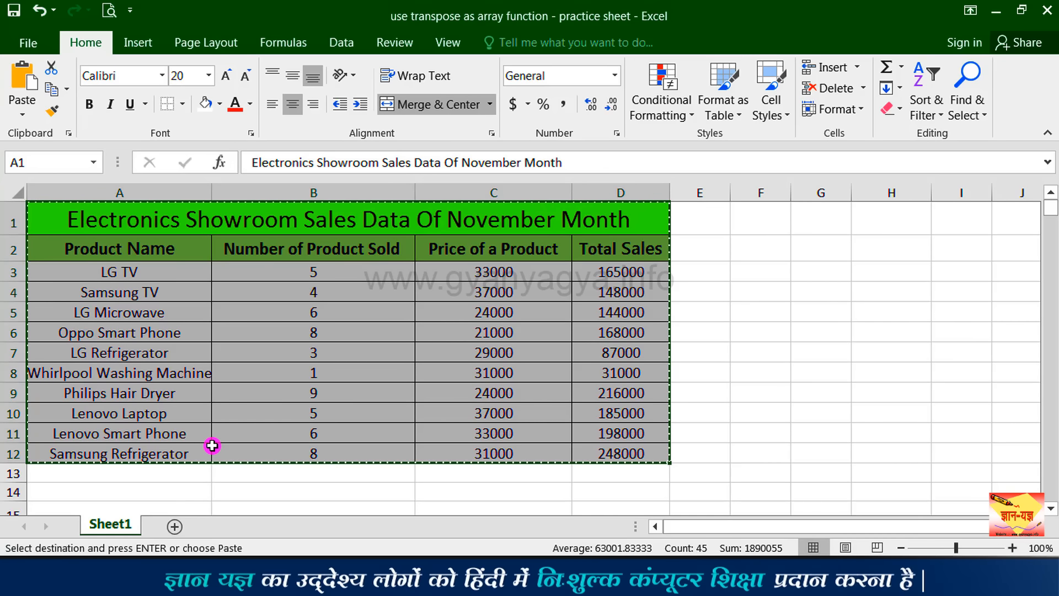
{"action": "left_click", "coordinate": [98, 494]}
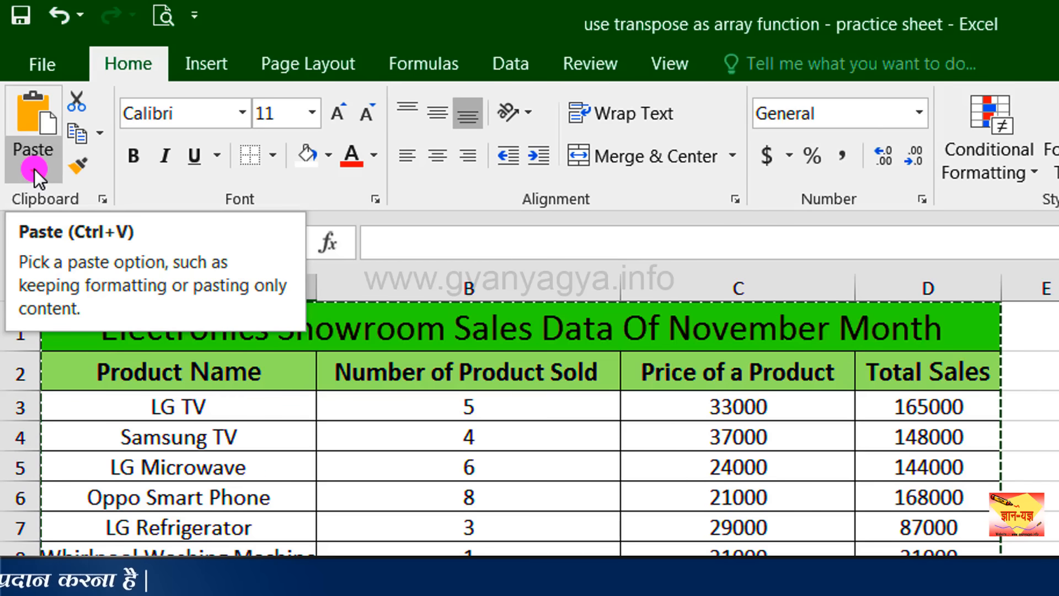
{"action": "left_click", "coordinate": [34, 169]}
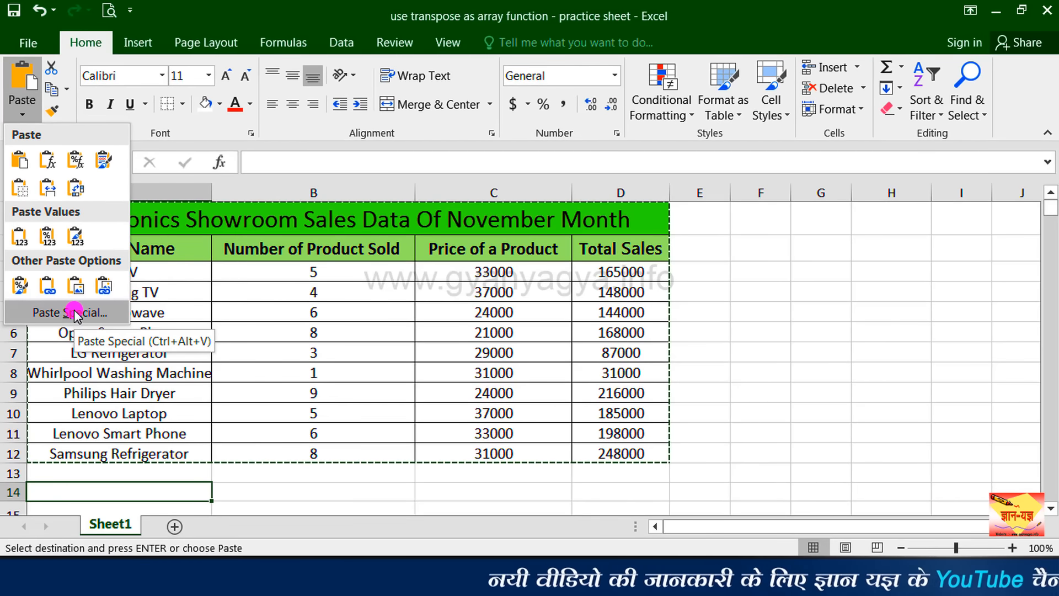
{"action": "left_click", "coordinate": [86, 362]}
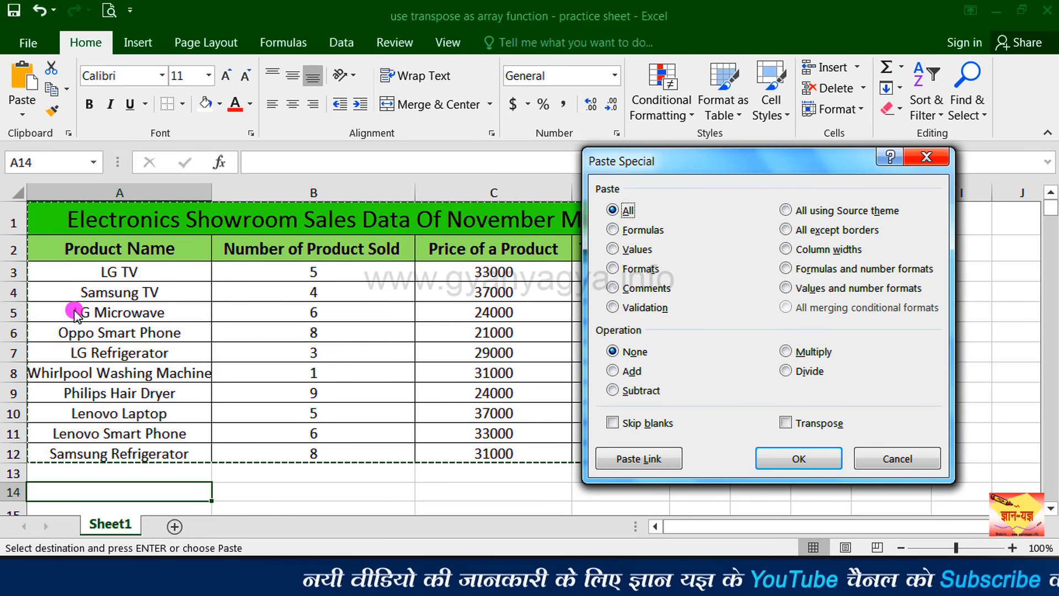
{"action": "left_click", "coordinate": [784, 424]}
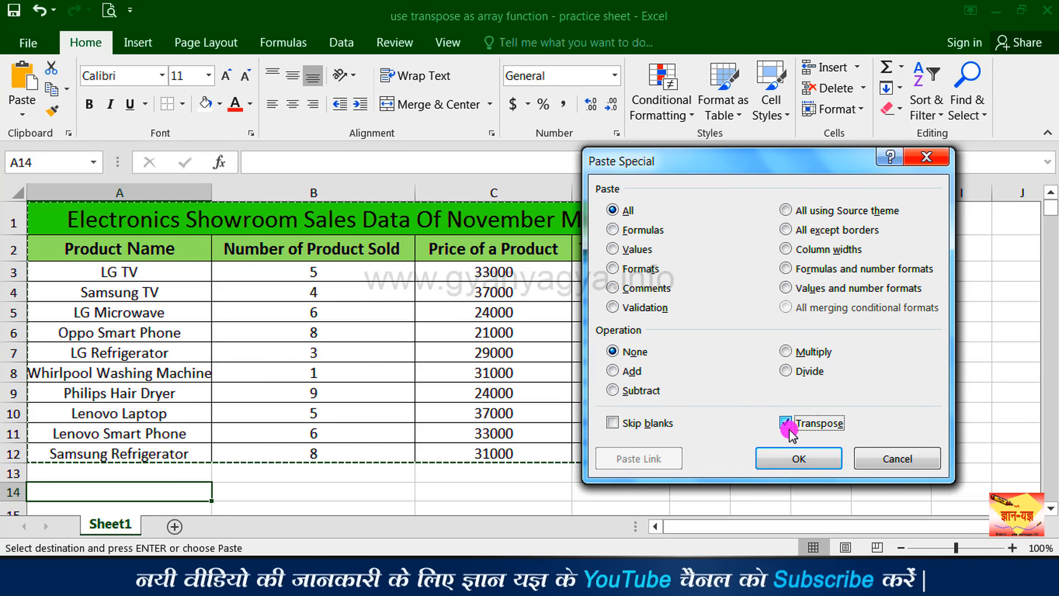
{"action": "left_click", "coordinate": [803, 458]}
{"action": "left_click", "coordinate": [1050, 508]}
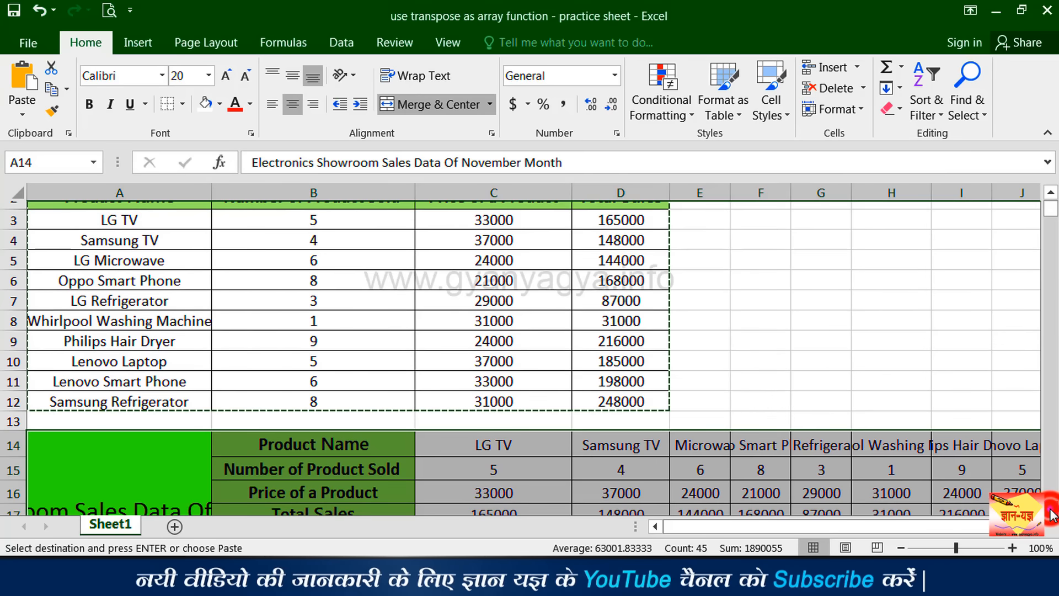
{"action": "left_click", "coordinate": [1052, 512]}
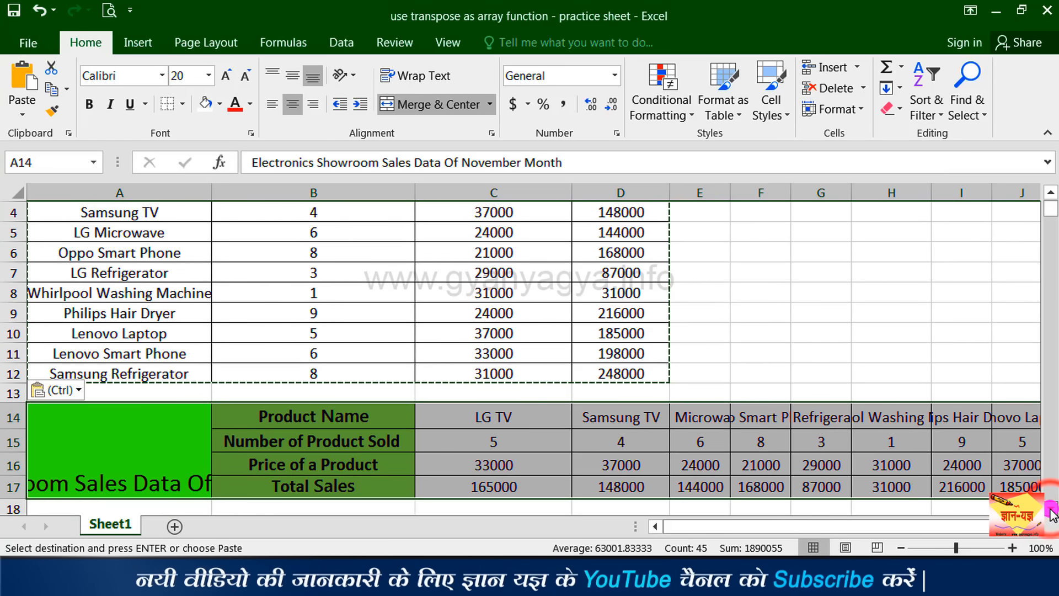
{"action": "left_click", "coordinate": [1052, 512]}
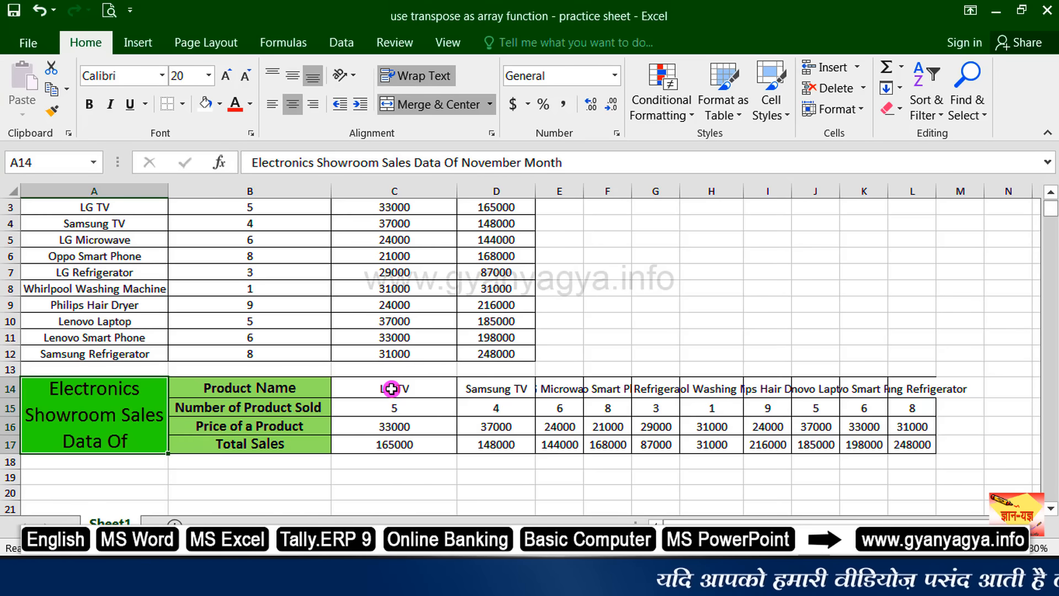
- Wrap the text of the transposed product names in C14:M14
{"action": "left_click_drag", "start_coordinate": [391, 388], "coordinate": [953, 389]}
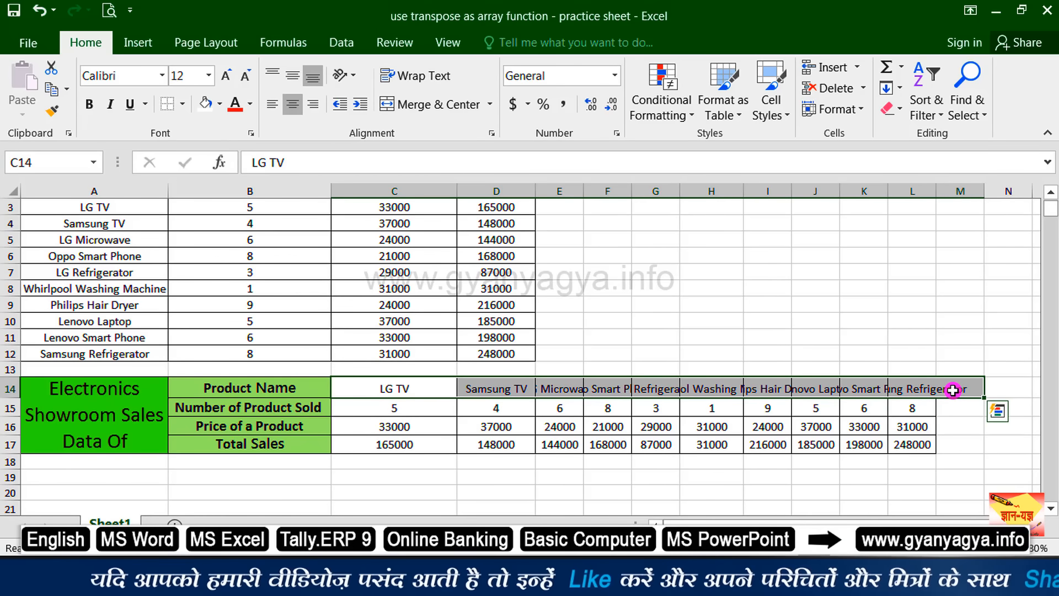
{"action": "left_click", "coordinate": [432, 78]}
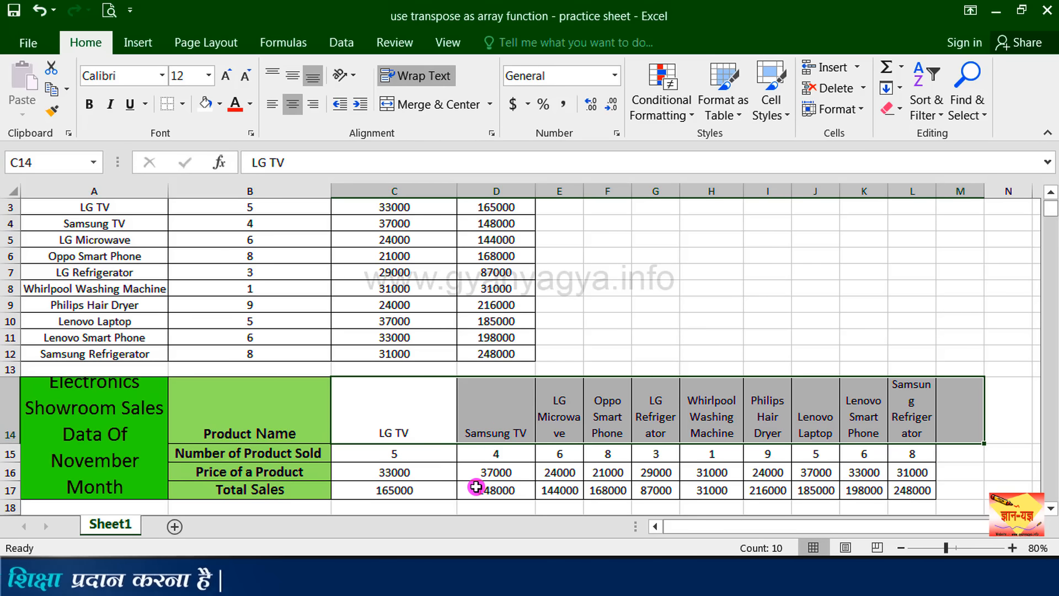
- Remove the word "Smart" from the Oppo Smart Phone entry in cell A6 of the source table
{"action": "left_click", "coordinate": [141, 255]}
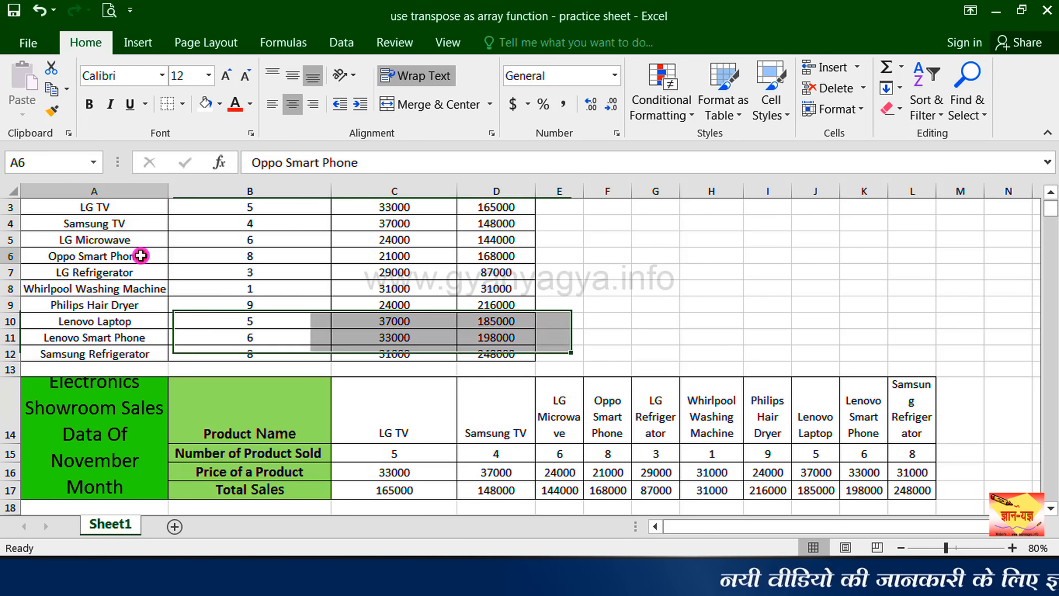
{"action": "double_click", "coordinate": [106, 257]}
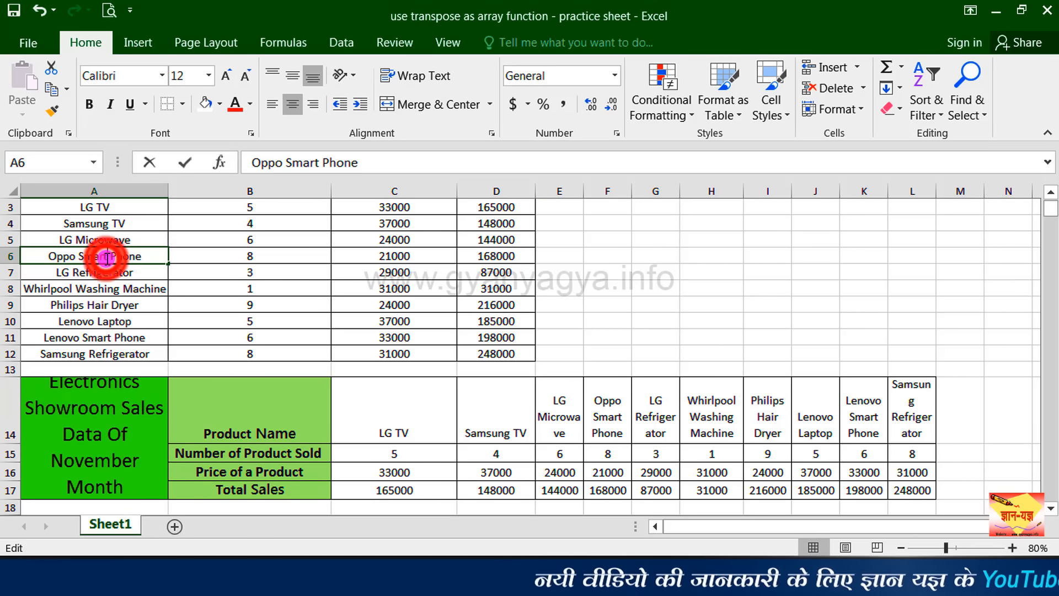
{"action": "key", "text": "BackSpace"}
{"action": "key", "text": "BackSpace"}
{"action": "key", "text": "BackSpace"}
{"action": "key", "text": "BackSpace"}
{"action": "key", "text": "BackSpace"}
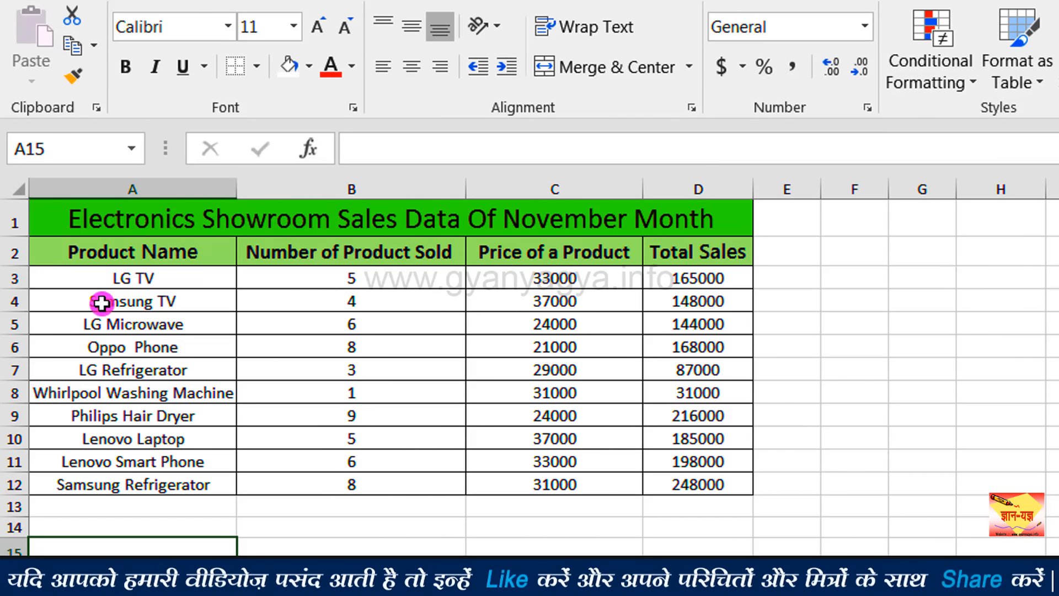
- Enter =TRANSPOSE(A1:D12) as an array formula across A14:L17
{"action": "left_click", "coordinate": [98, 331]}
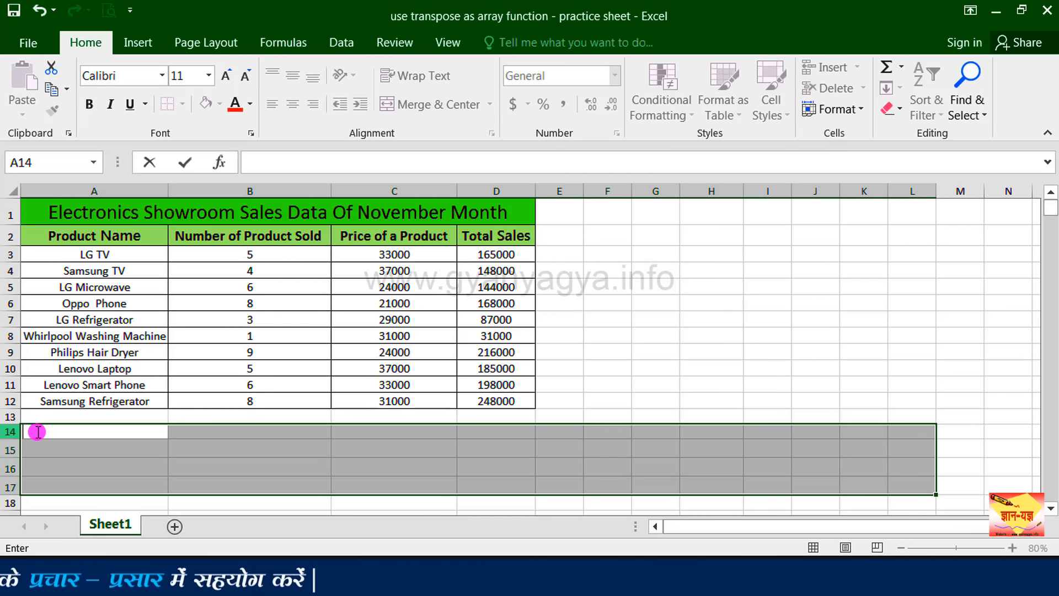
{"action": "type", "text": "=tra"}
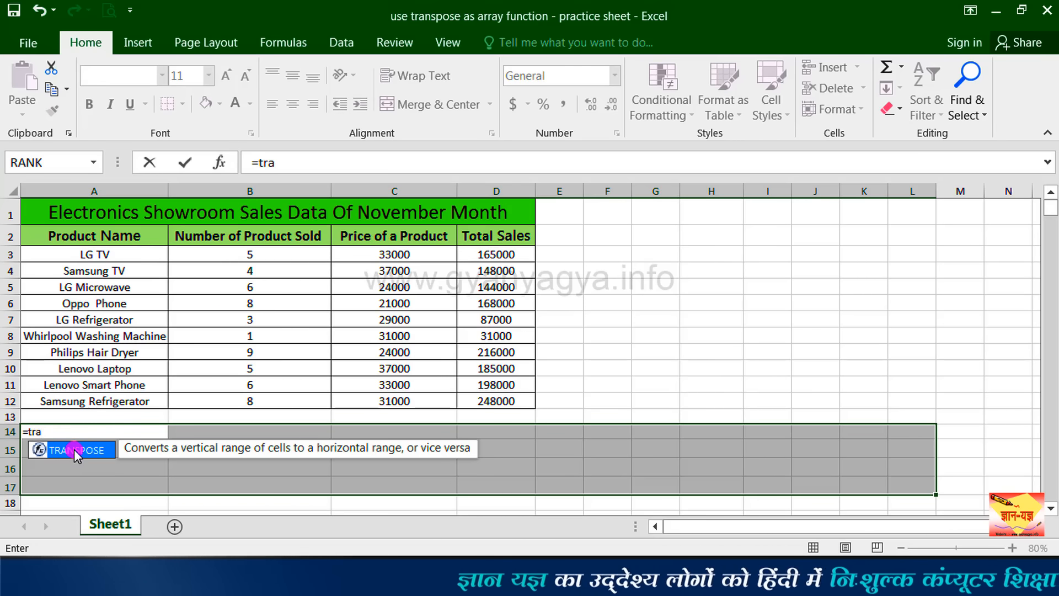
{"action": "double_click", "coordinate": [74, 449]}
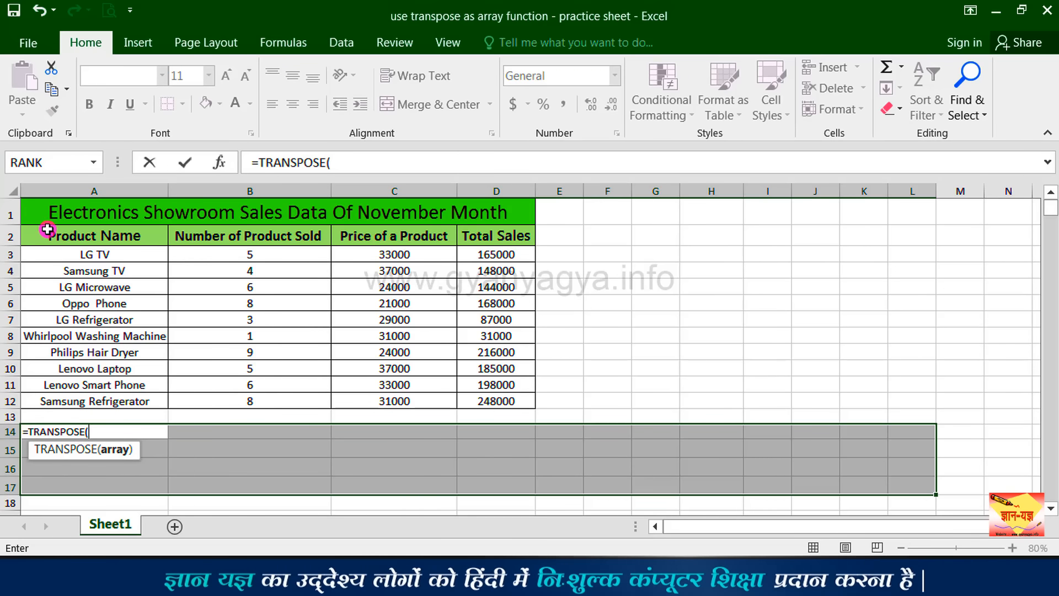
{"action": "left_click_drag", "start_coordinate": [43, 211], "coordinate": [232, 397]}
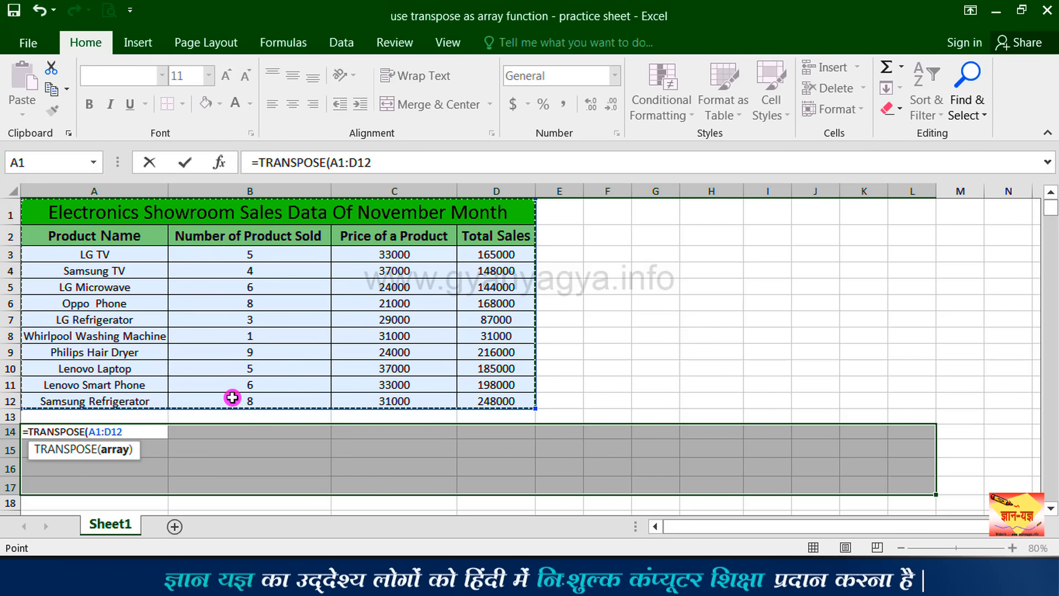
{"action": "type", "text": ")"}
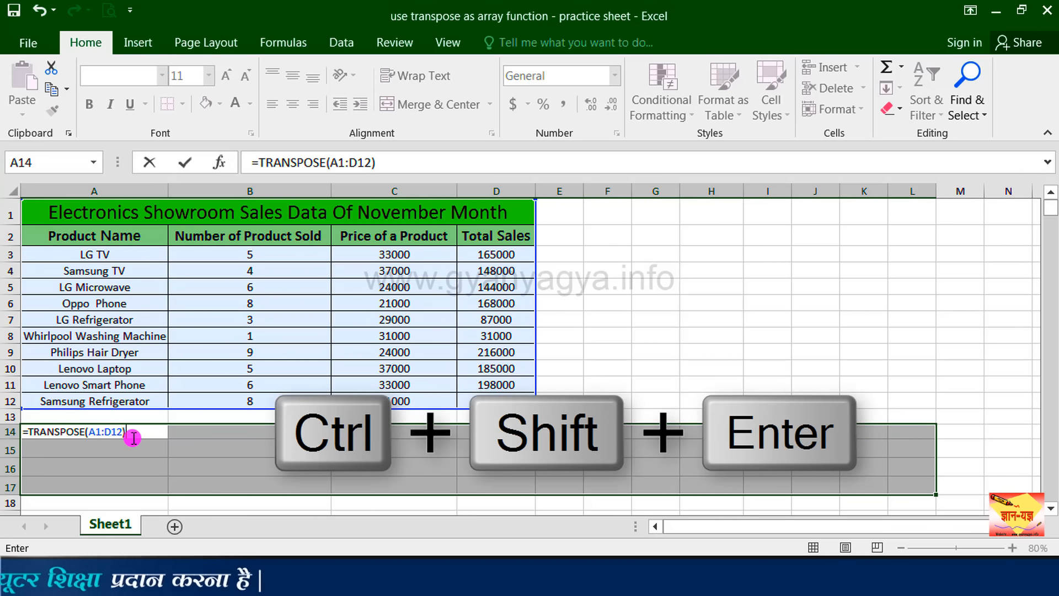
{"action": "key", "text": "ctrl+shift+Return"}
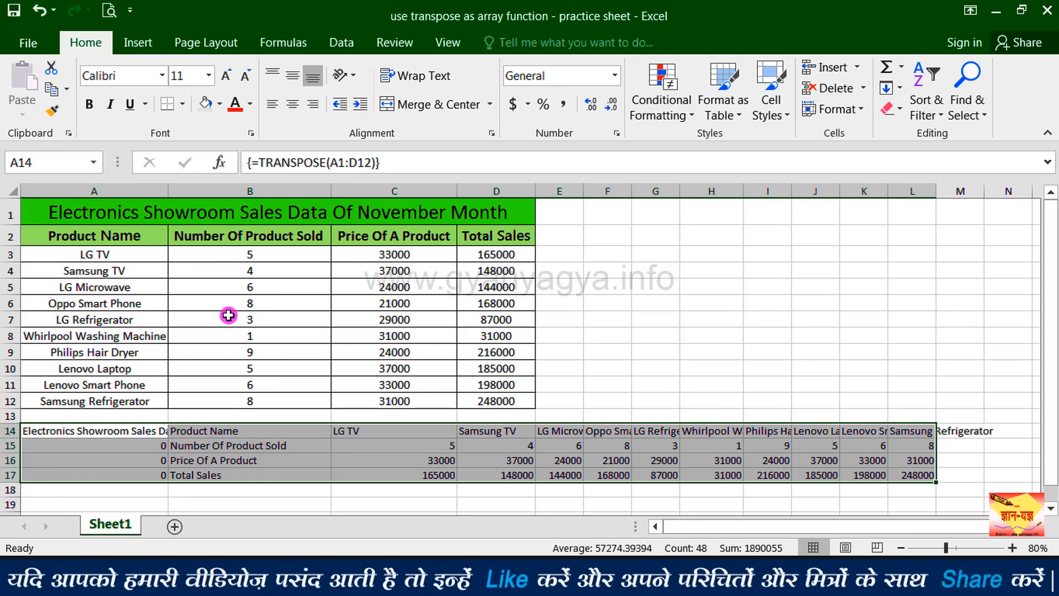
- Try to delete the zeros in A15:A17 under the transposed title
{"action": "left_click", "coordinate": [114, 431]}
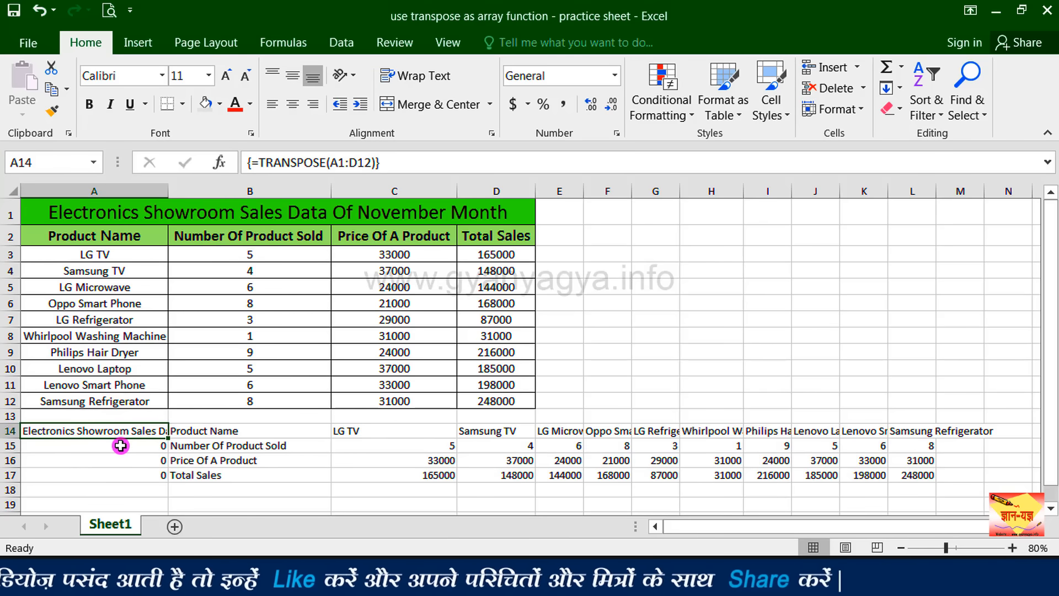
{"action": "left_click_drag", "start_coordinate": [120, 445], "coordinate": [120, 476]}
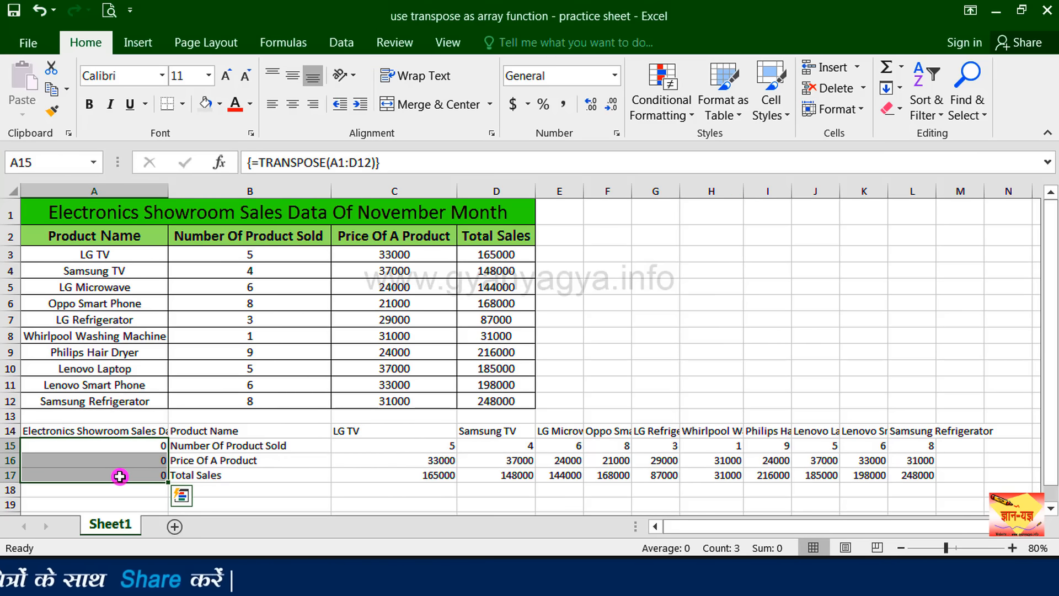
{"action": "key", "text": "Delete"}
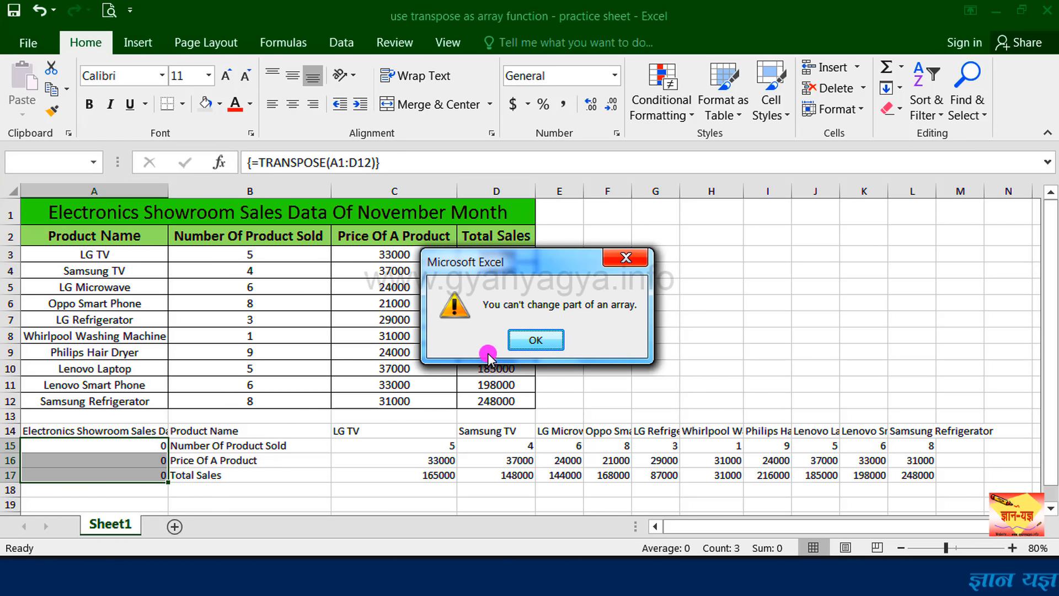
{"action": "left_click", "coordinate": [558, 331]}
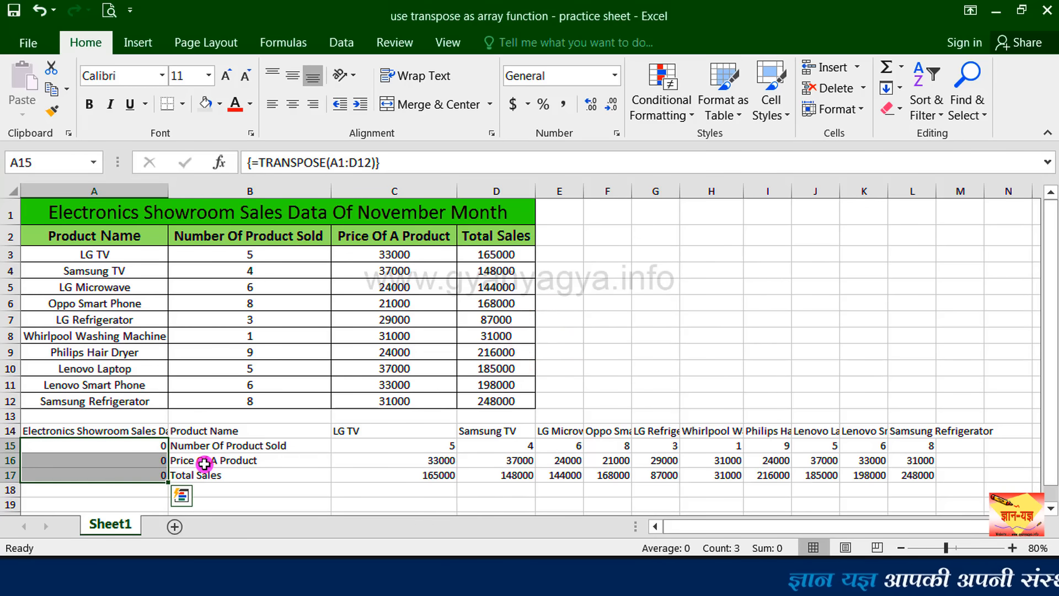
- Try to merge and center cells A14:A17 of the transposed array
{"action": "left_click_drag", "start_coordinate": [142, 430], "coordinate": [134, 474]}
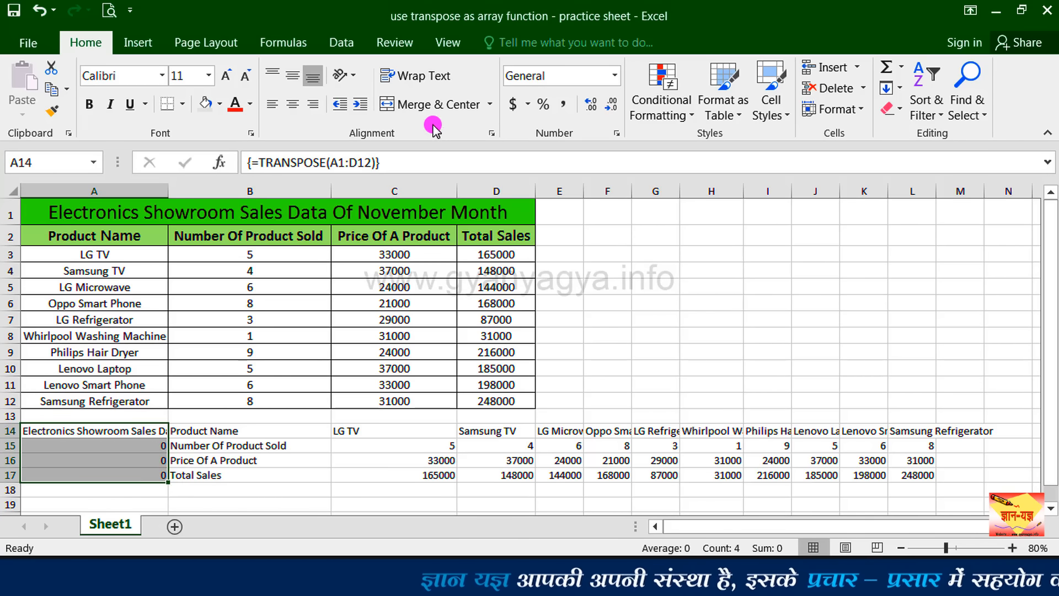
{"action": "left_click", "coordinate": [434, 105]}
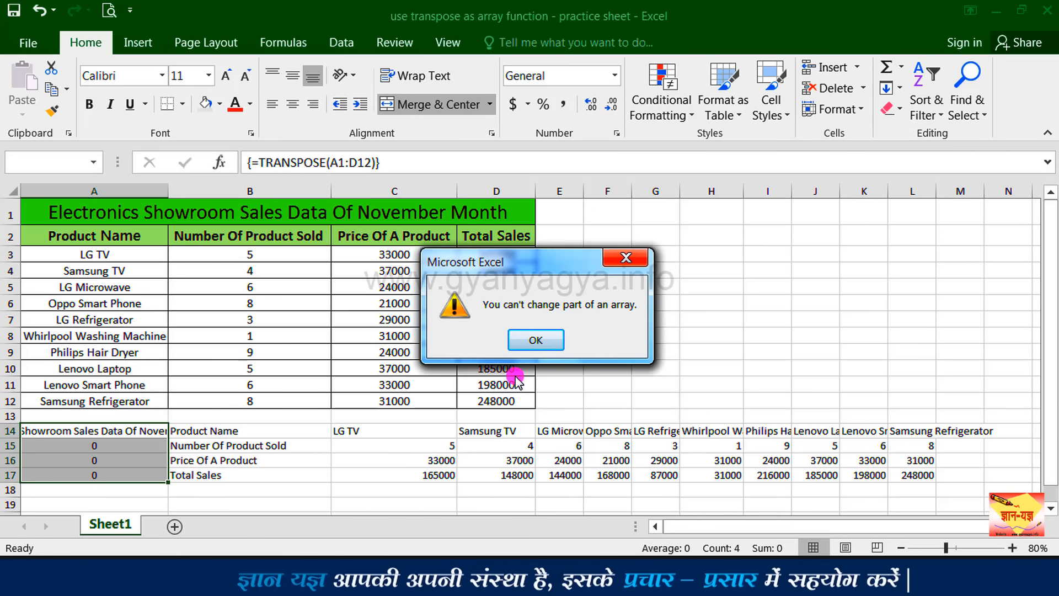
{"action": "left_click", "coordinate": [535, 338]}
- Clear the whole transposed array by deleting the contents of A14:M17
{"action": "left_click", "coordinate": [280, 214]}
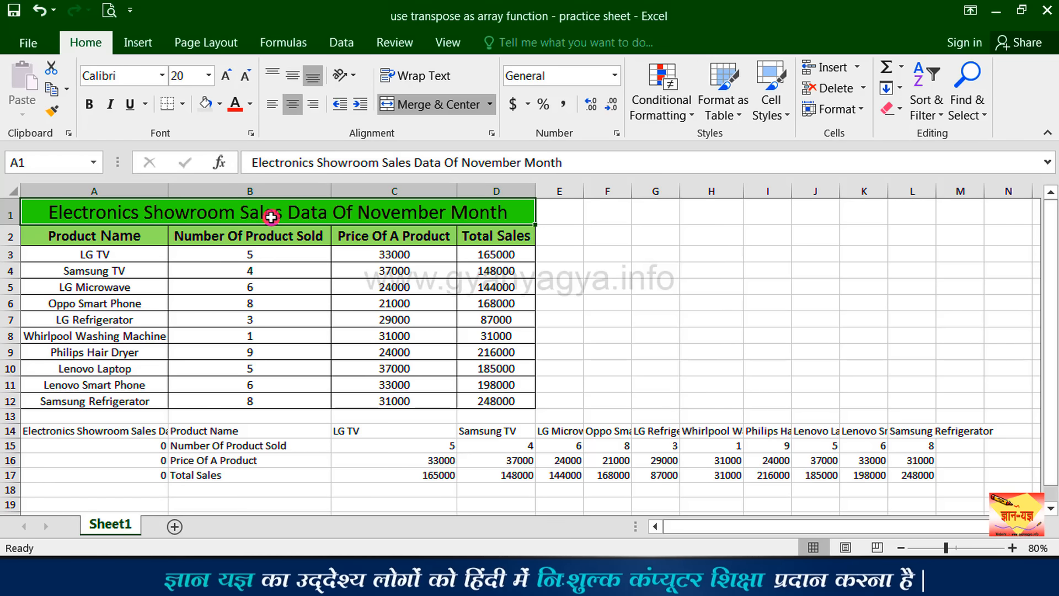
{"action": "left_click_drag", "start_coordinate": [106, 431], "coordinate": [944, 480]}
{"action": "key", "text": "Delete"}
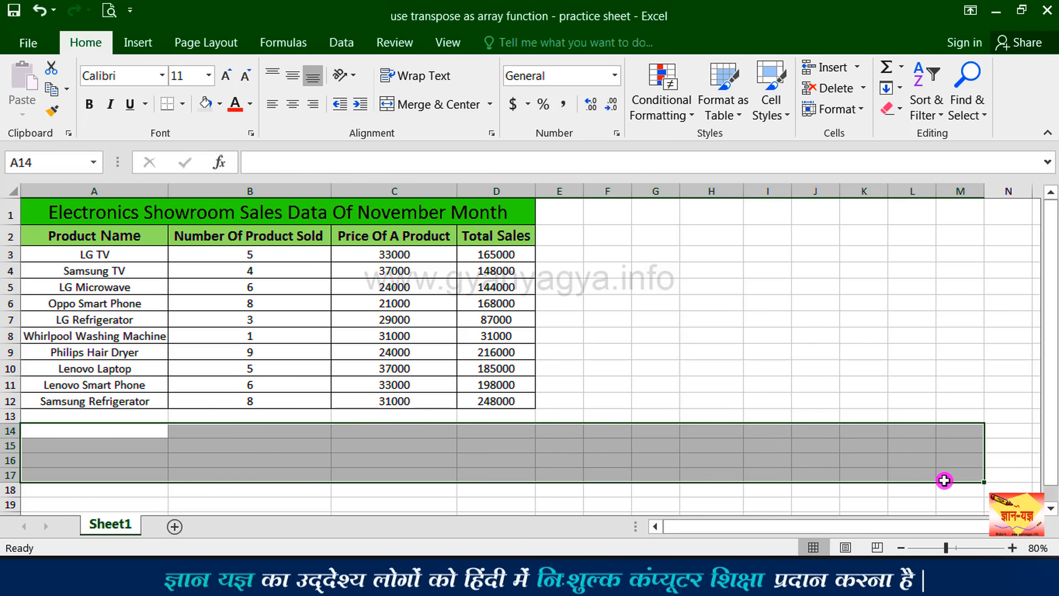
- Enter =TRANSPOSE(A2:D12) as an array formula across B15:L18, leaving out the merged title row
{"action": "left_click", "coordinate": [297, 446]}
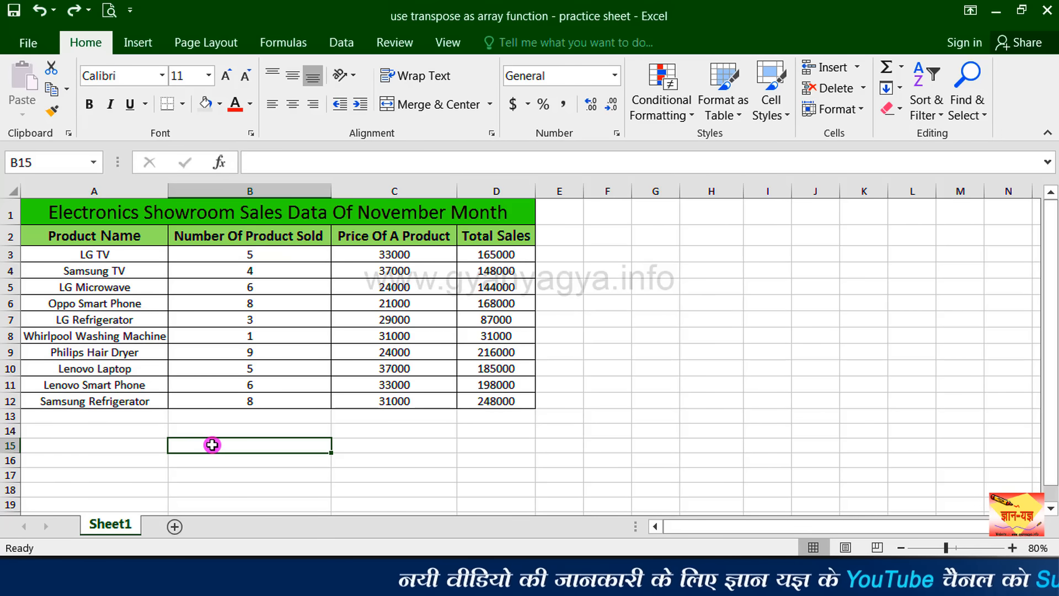
{"action": "left_click_drag", "start_coordinate": [212, 445], "coordinate": [900, 489]}
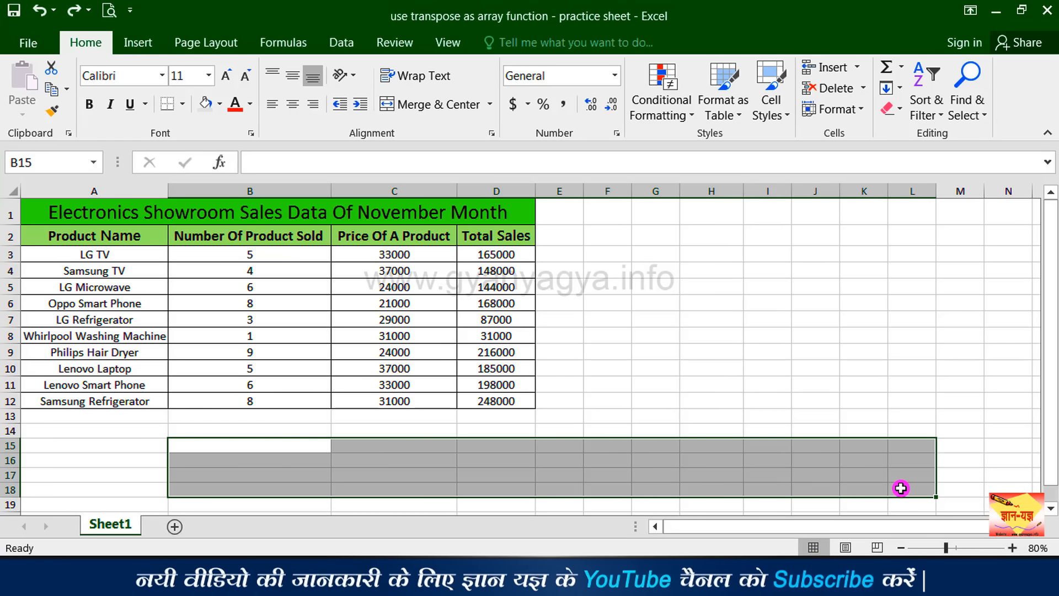
{"action": "type", "text": "="}
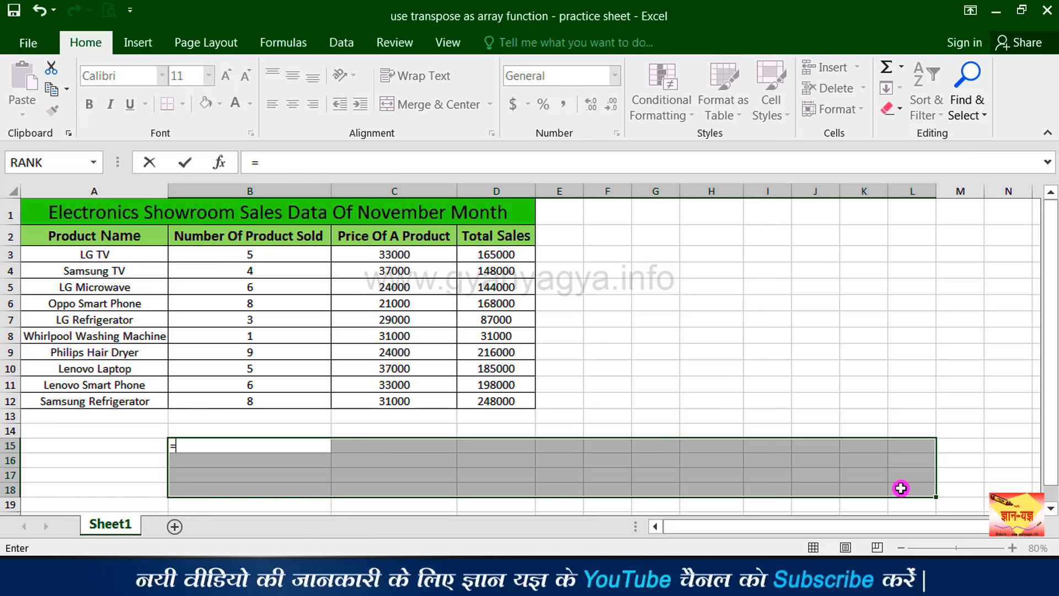
{"action": "type", "text": "tra"}
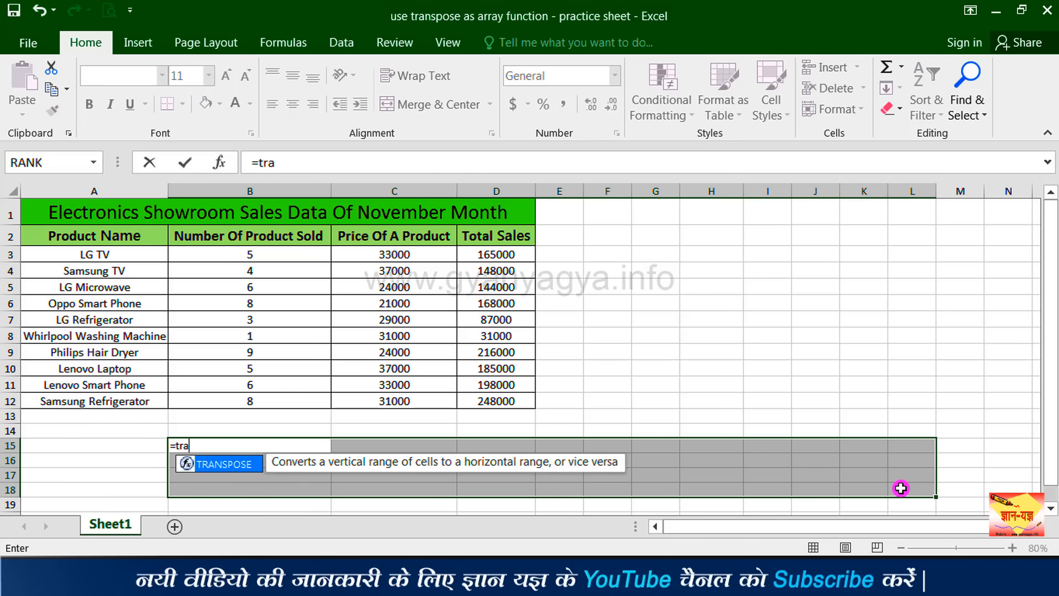
{"action": "key", "text": "Tab"}
{"action": "left_click_drag", "start_coordinate": [102, 231], "coordinate": [508, 405]}
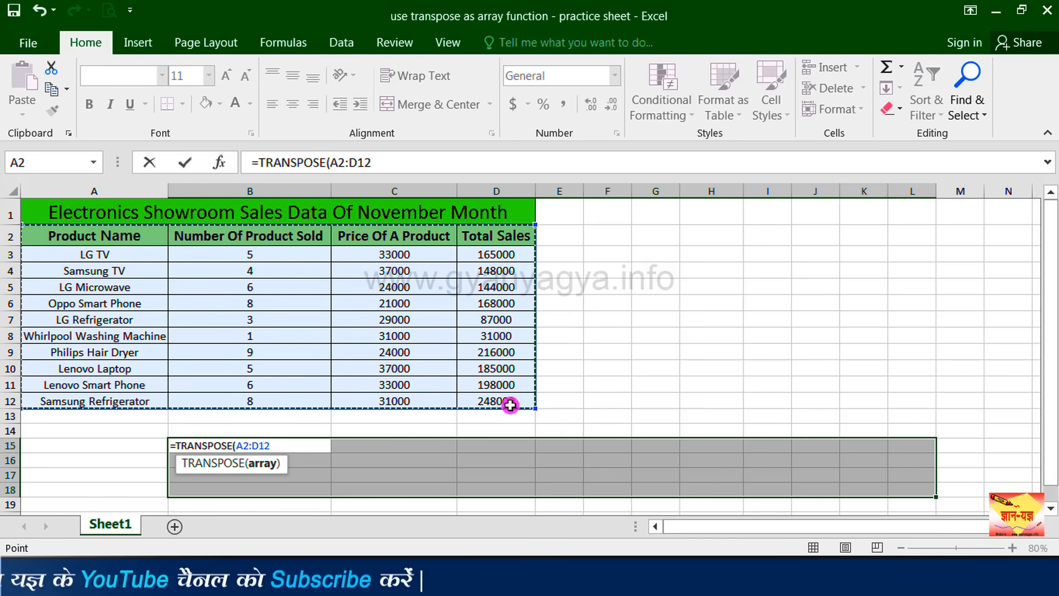
{"action": "type", "text": ")"}
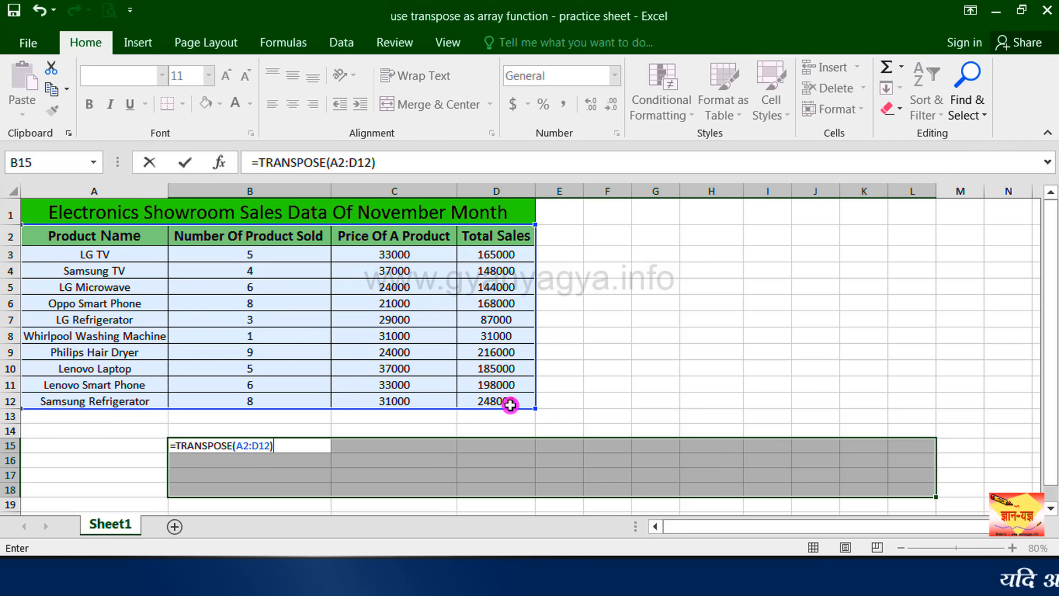
{"action": "key", "text": "ctrl+shift+Return"}
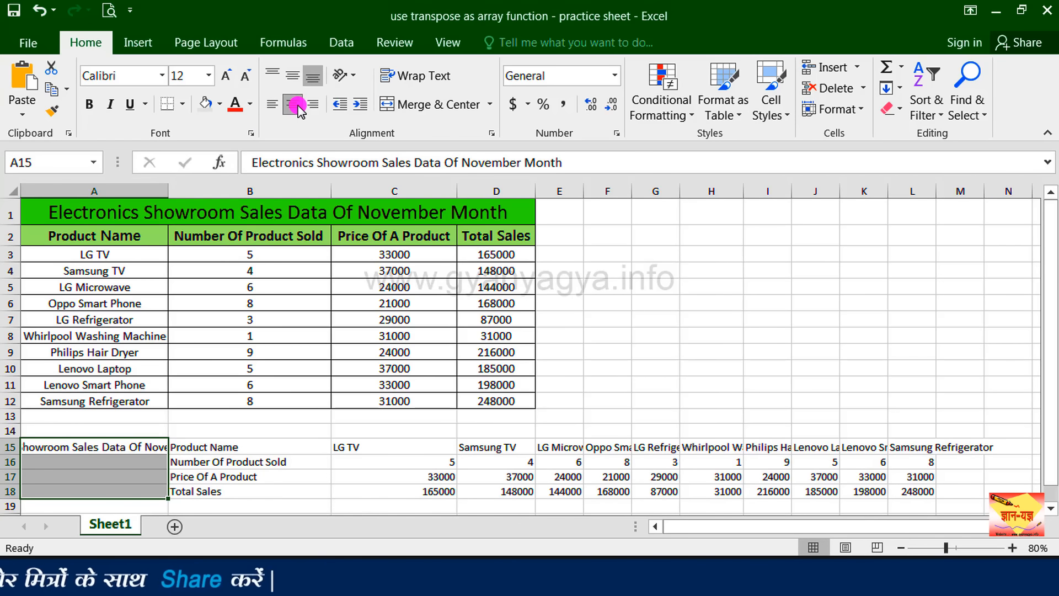
- Merge and center A15:A18 beside the transposed array and middle-align the title vertically
{"action": "left_click", "coordinate": [409, 110]}
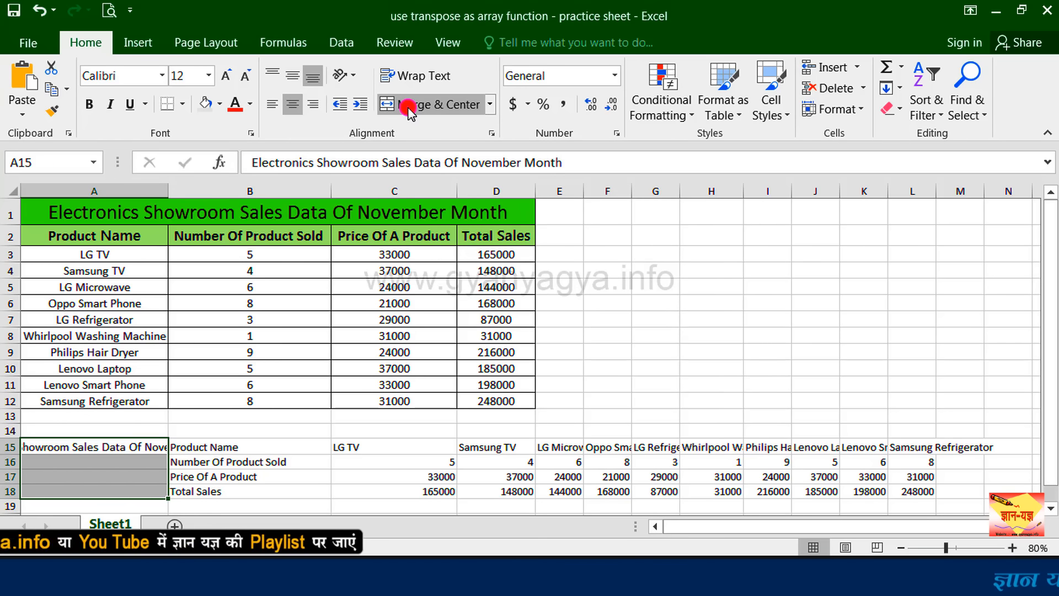
{"action": "left_click", "coordinate": [288, 72]}
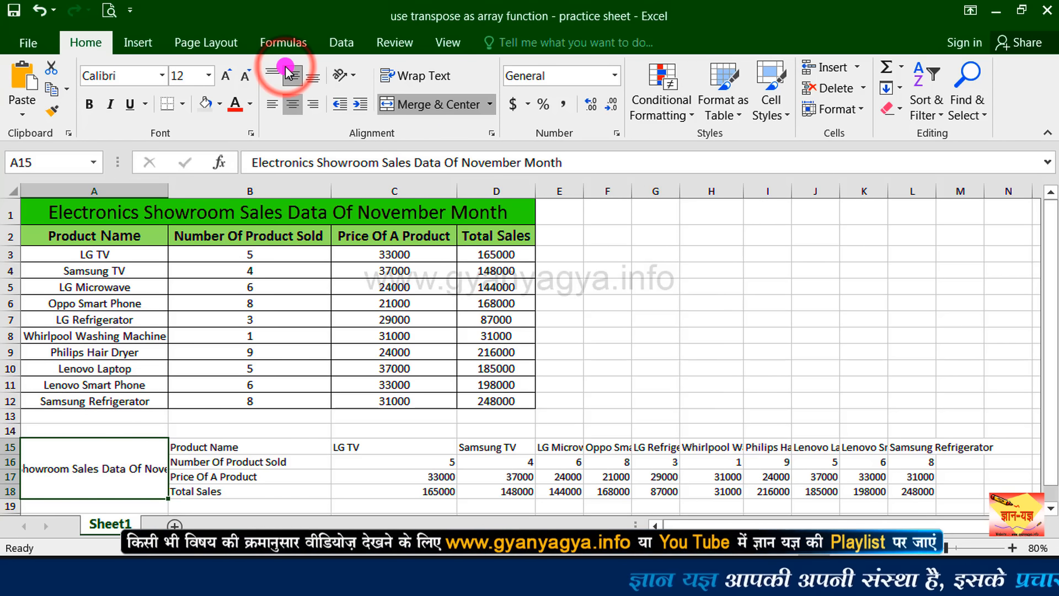
- Wrap the text in all cells of the transposed table, A15:L18, including the merged title
{"action": "left_click_drag", "start_coordinate": [133, 463], "coordinate": [929, 473]}
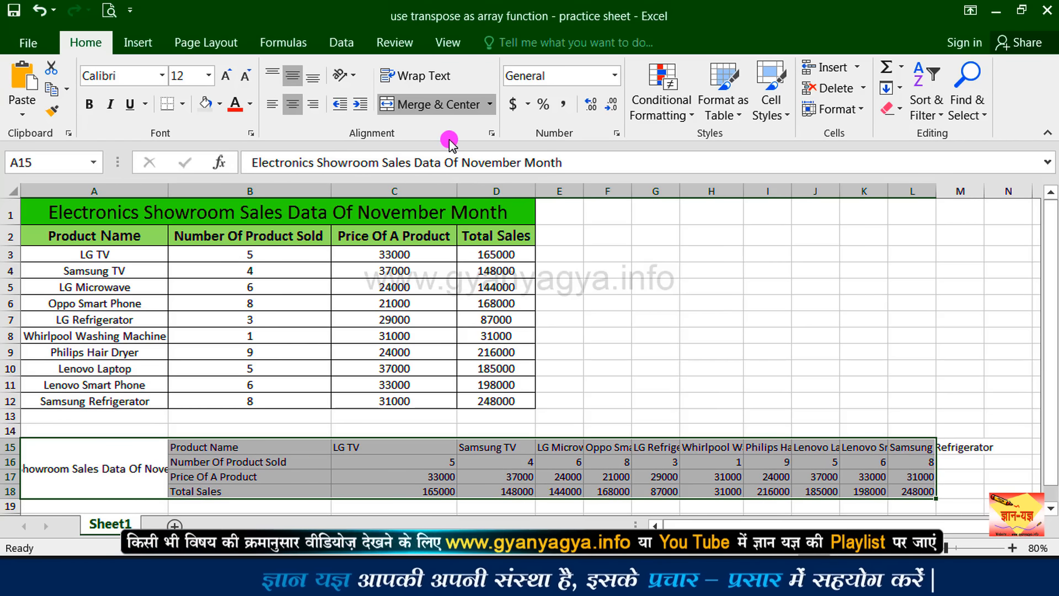
{"action": "left_click", "coordinate": [415, 77]}
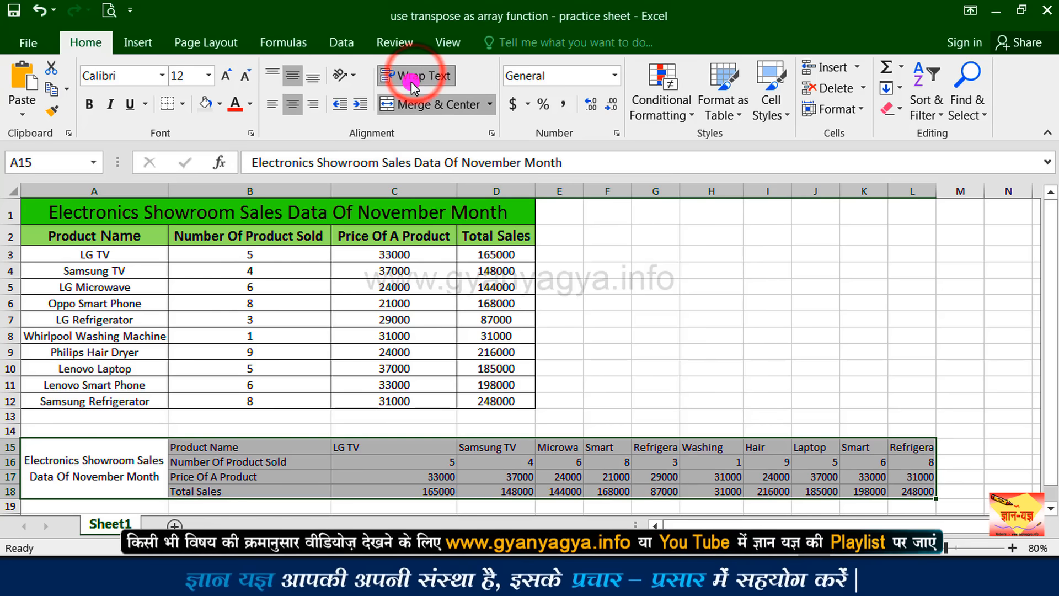
{"action": "left_click", "coordinate": [148, 455]}
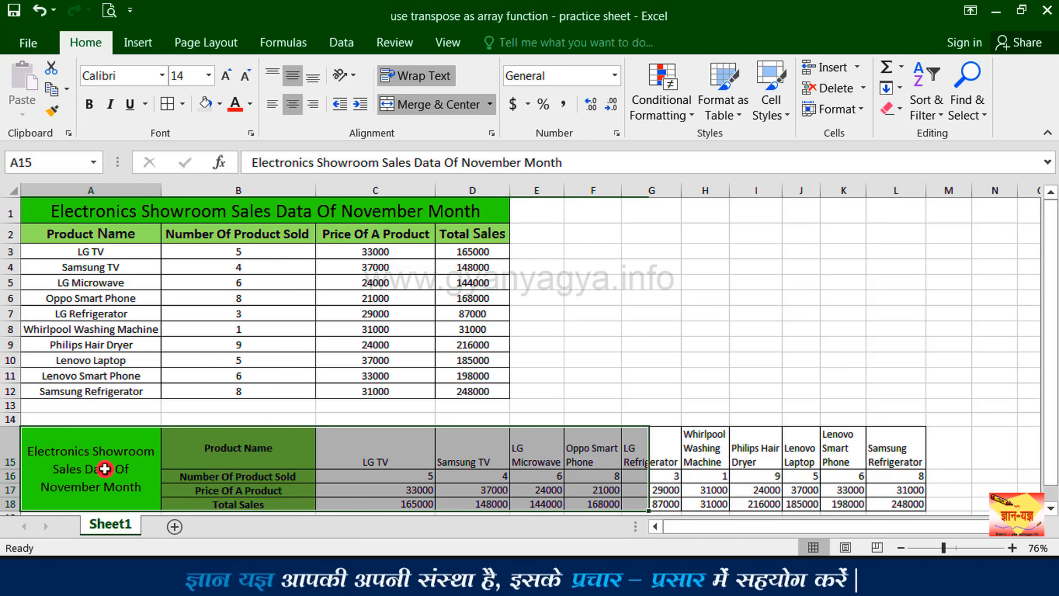
{"action": "left_click", "coordinate": [105, 468]}
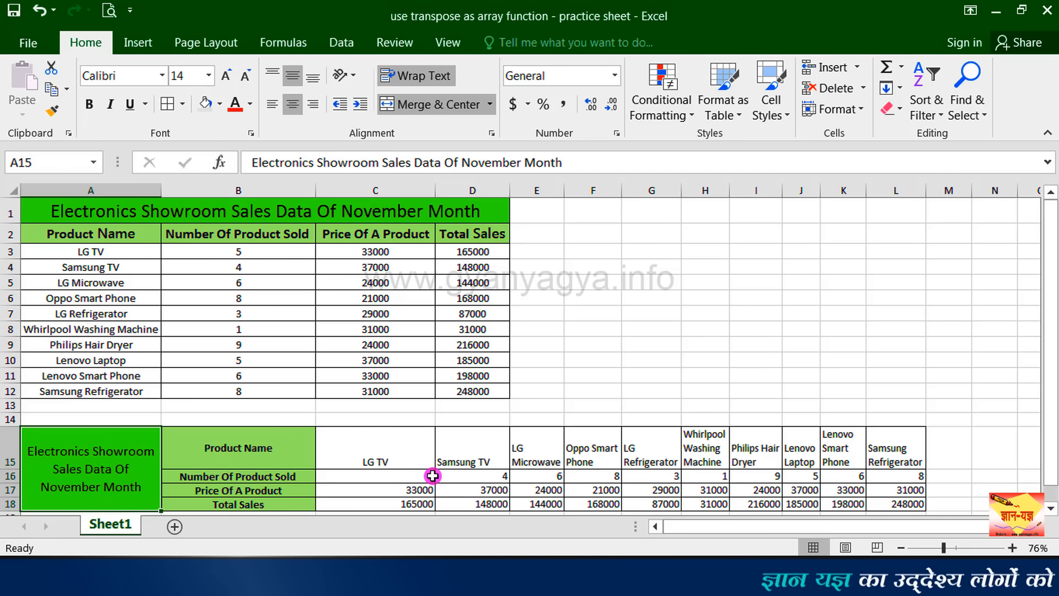
- Shorten the product name in A3 to TV and check the linked cell C15 in the transposed table
{"action": "left_click", "coordinate": [110, 253]}
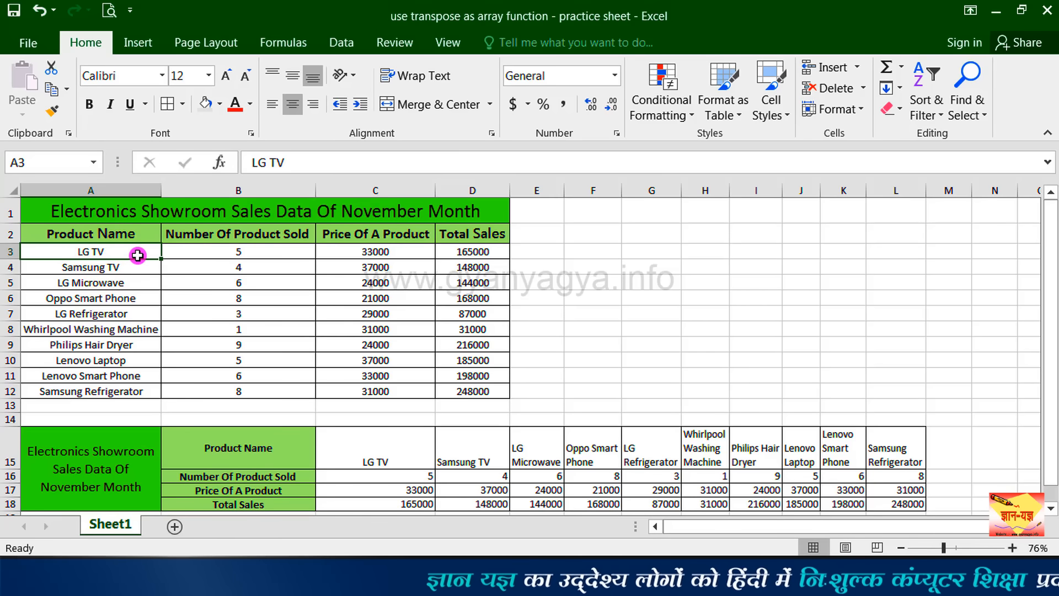
{"action": "double_click", "coordinate": [89, 252]}
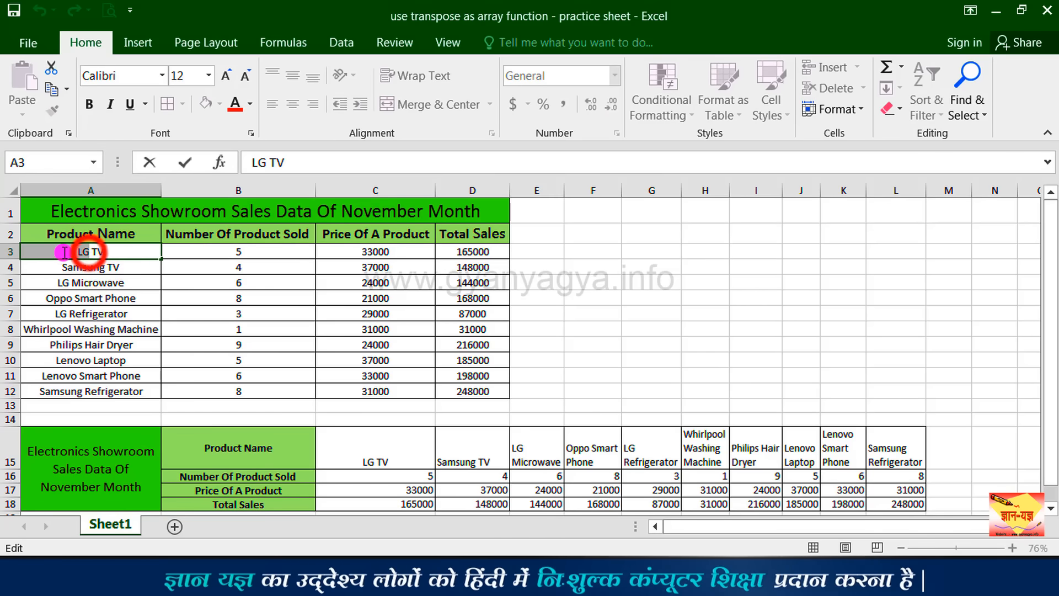
{"action": "key", "text": "BackSpace"}
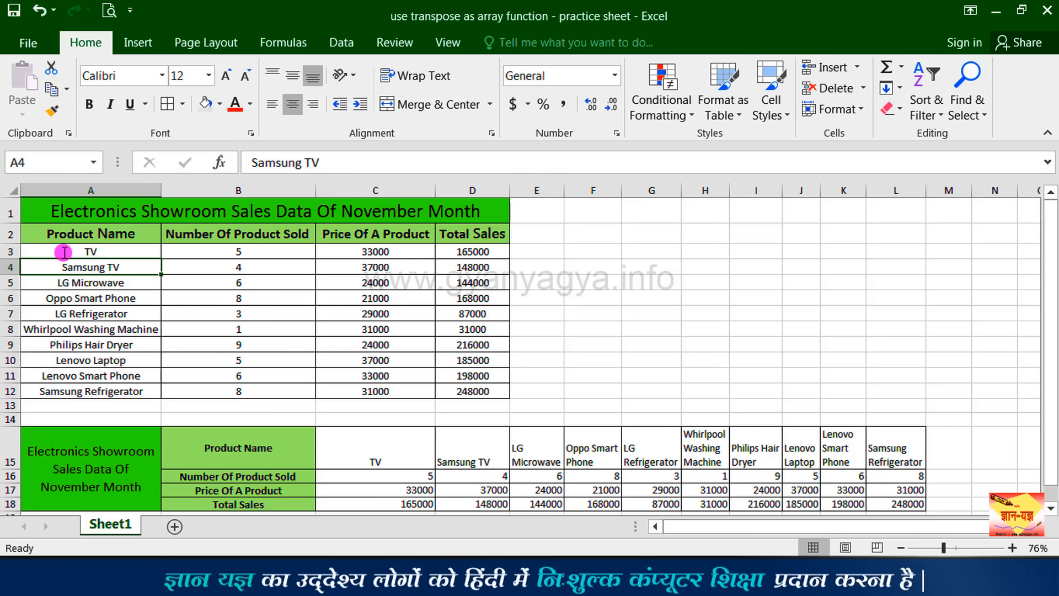
{"action": "left_click", "coordinate": [360, 447]}
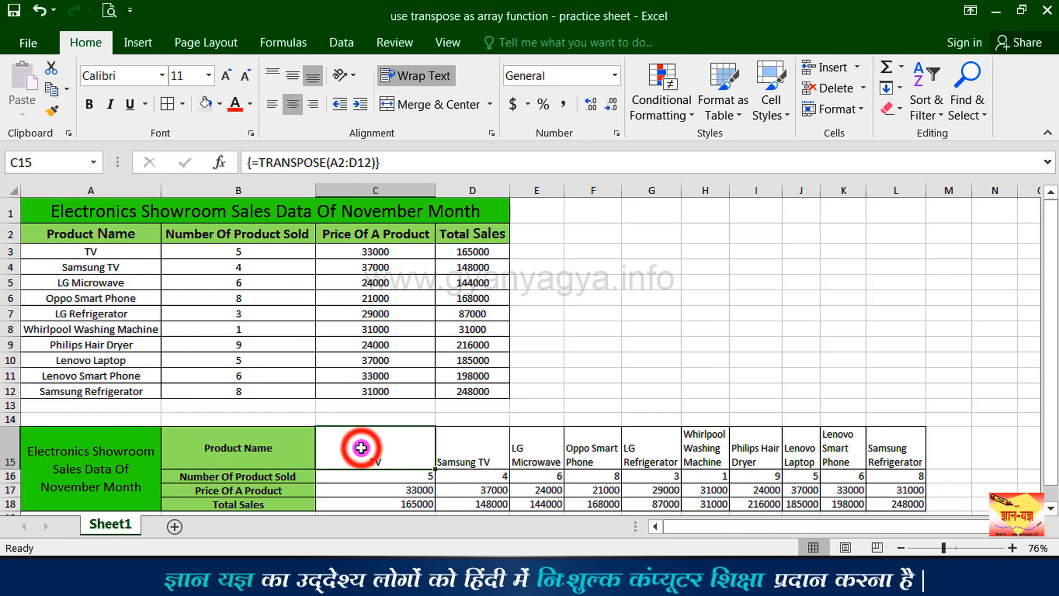